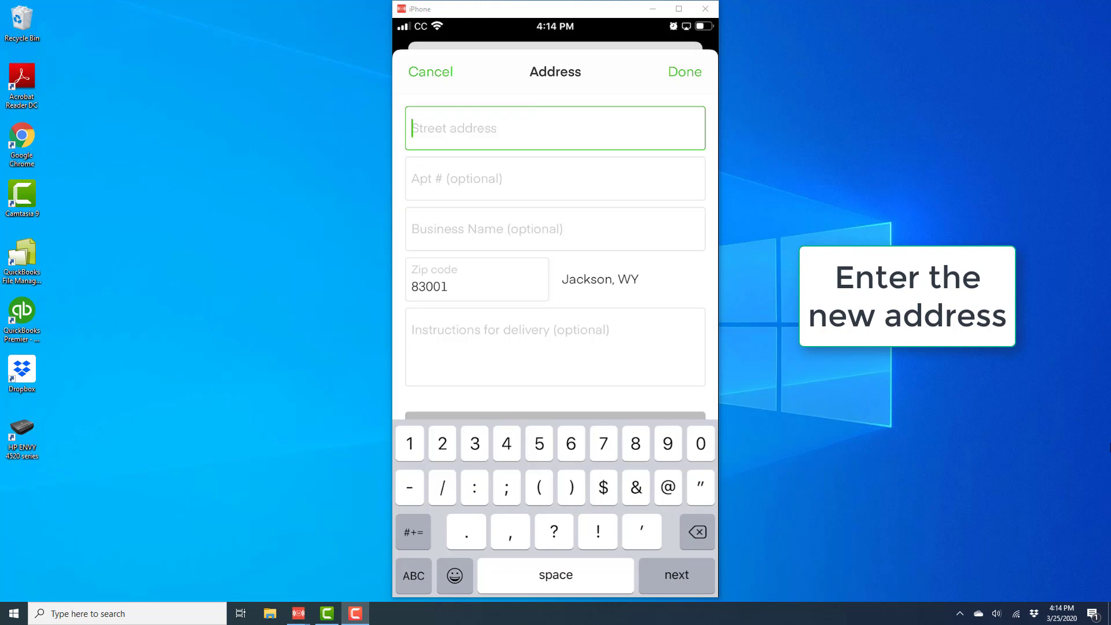
{"action": "type", "text": "172"}
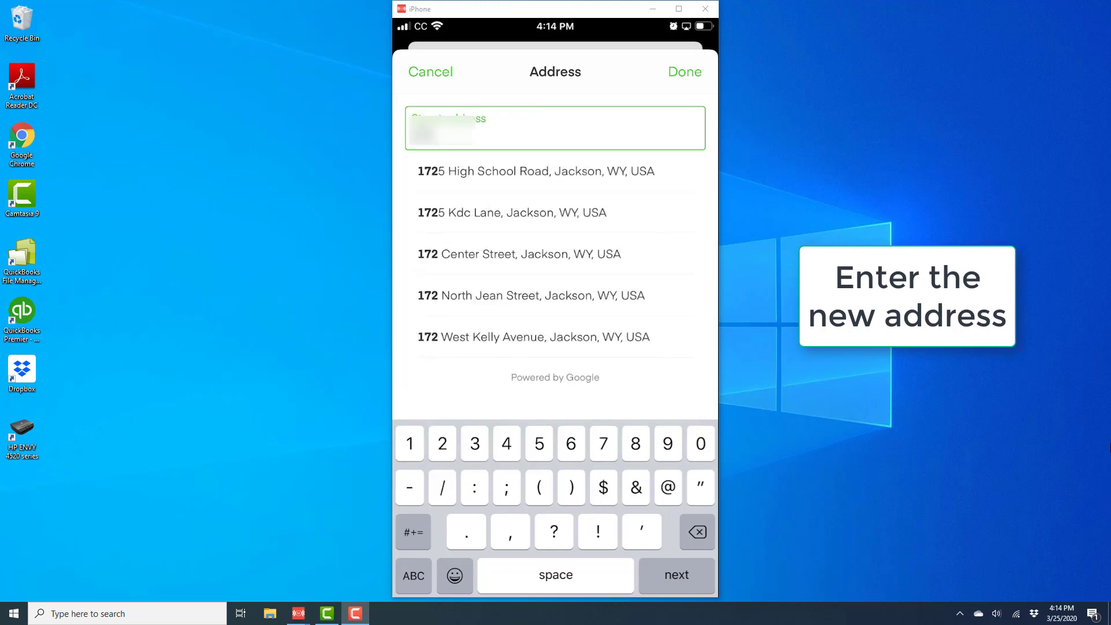
- Choose the suggested Jackson, WY 83001 street address to fill the new-address form
{"action": "left_click", "coordinate": [519, 254]}
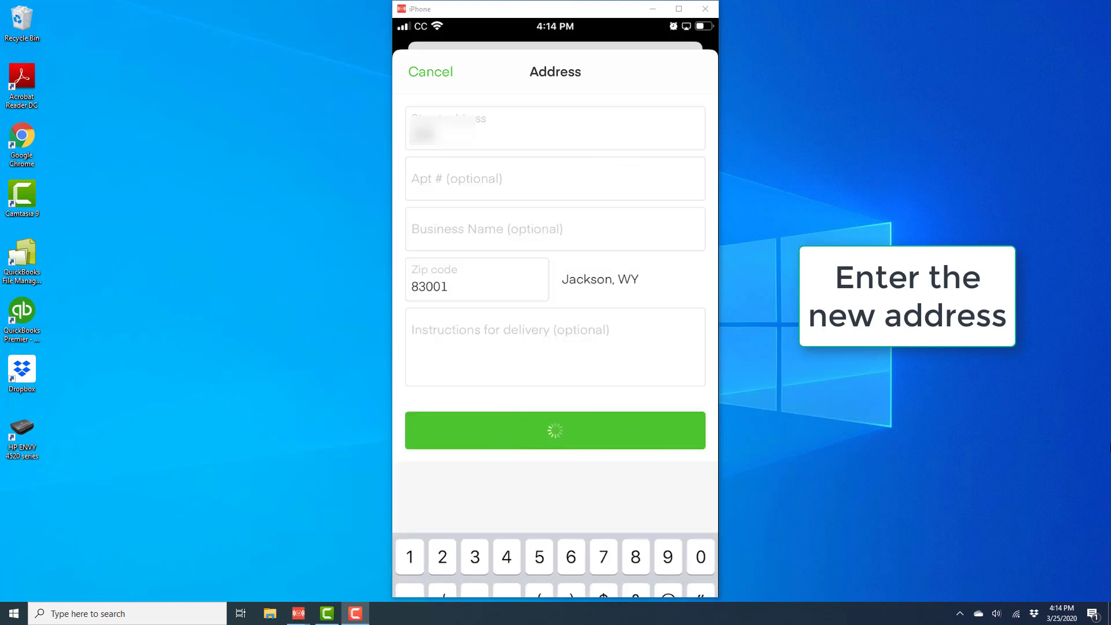